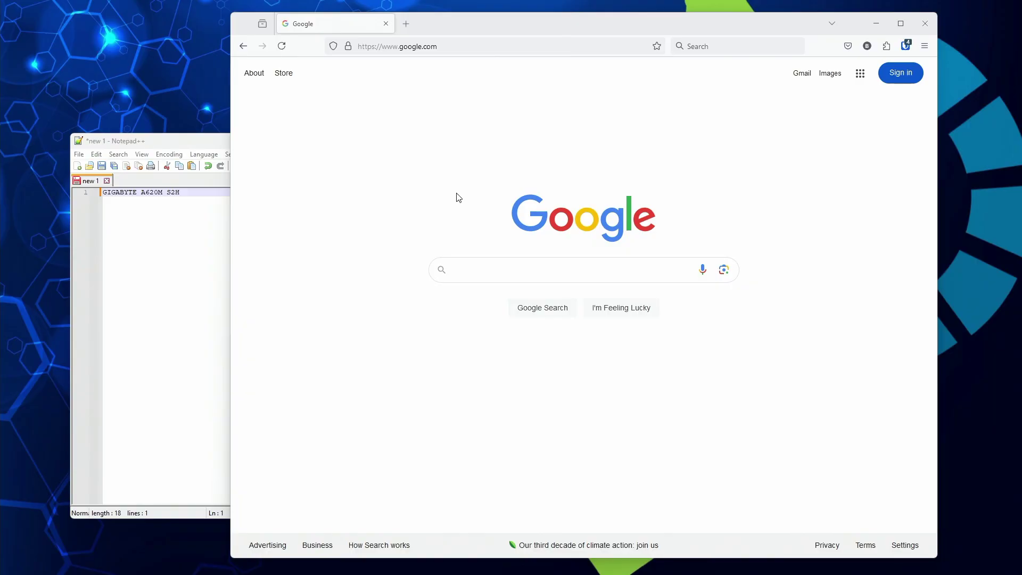
Copy the model name GIGABYTE A620M S2H from Notepad++ and search for it on Google.
{"action": "left_click", "coordinate": [204, 199]}
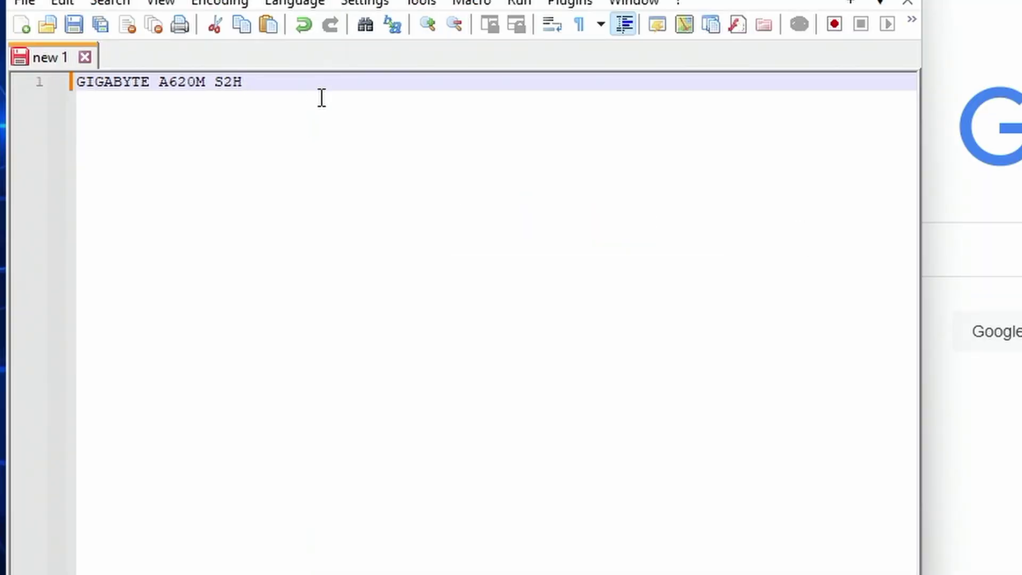
{"action": "key", "text": "shift+Left"}
{"action": "key", "text": "shift+Left"}
{"action": "key", "text": "shift+Left"}
{"action": "key", "text": "shift+Left"}
{"action": "key", "text": "shift+Left"}
{"action": "key", "text": "shift+Left"}
{"action": "key", "text": "shift+Left"}
{"action": "key", "text": "shift+Left"}
{"action": "key", "text": "shift+Left"}
{"action": "key", "text": "shift+Left"}
{"action": "key", "text": "shift+Left"}
{"action": "key", "text": "shift+Left"}
{"action": "key", "text": "shift+Left"}
{"action": "key", "text": "shift+Left"}
{"action": "key", "text": "shift+Left"}
{"action": "key", "text": "shift+Left"}
{"action": "key", "text": "shift+Left"}
{"action": "key", "text": "shift+Left"}
{"action": "key", "text": "ctrl+c"}
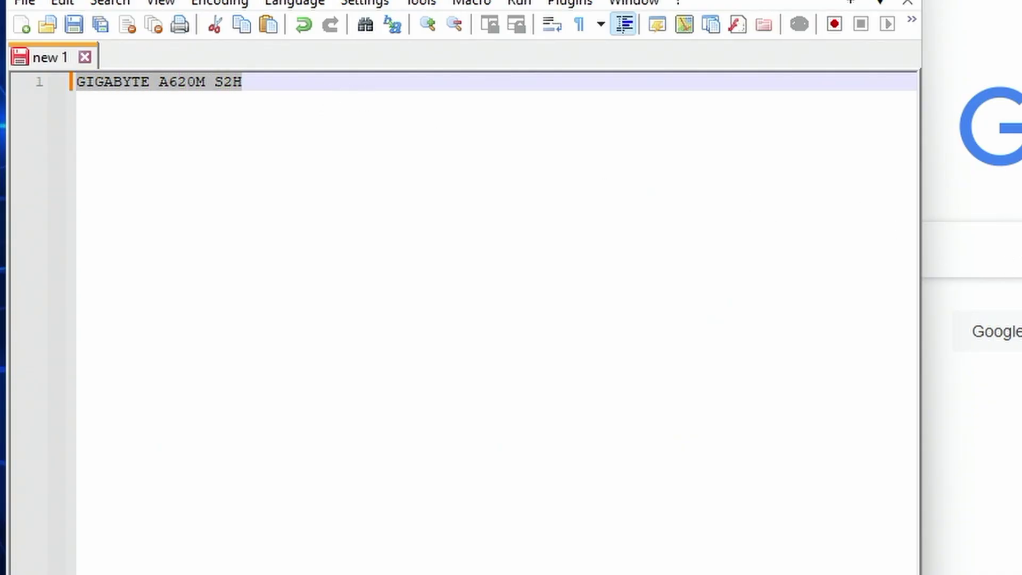
{"action": "left_click", "coordinate": [1011, 248]}
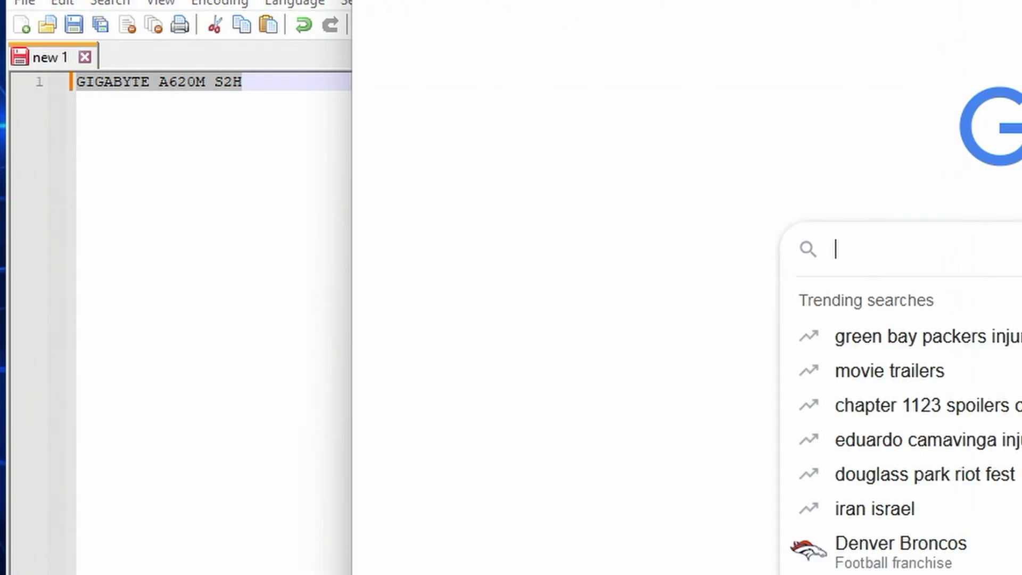
{"action": "key", "text": "ctrl+v"}
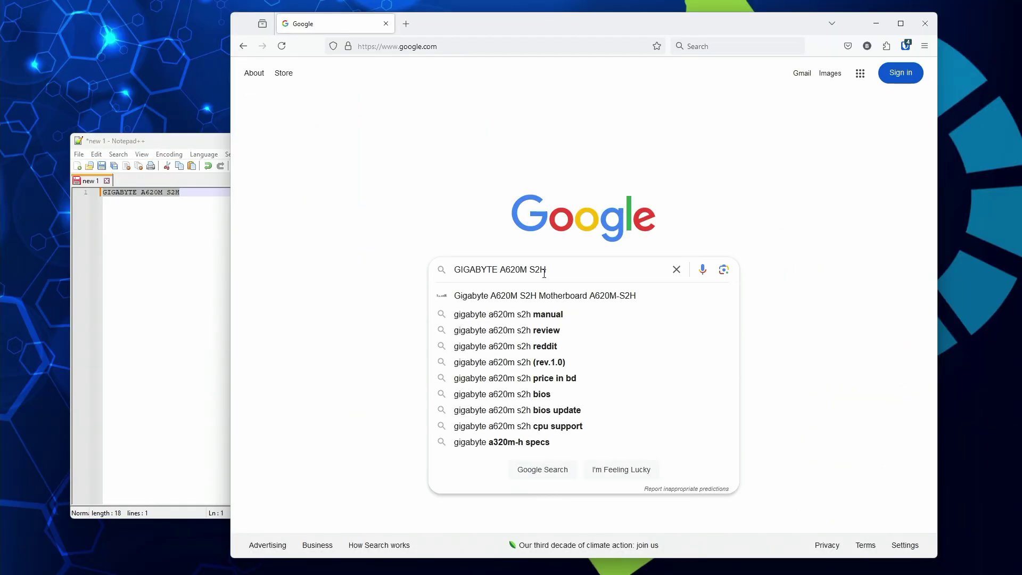
{"action": "key", "text": "Return"}
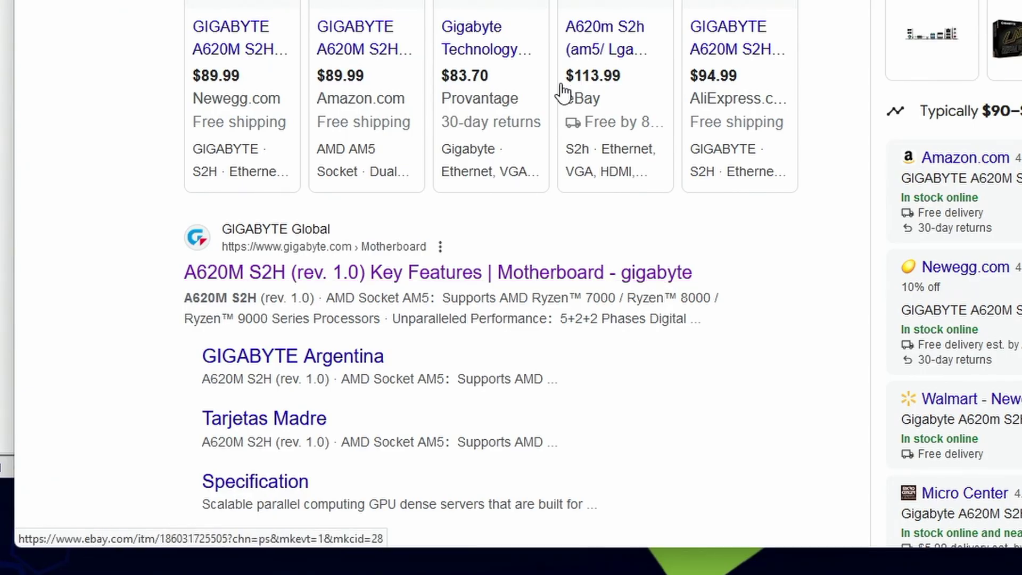
Open the official A620M S2H product page and download the F31c BIOS from its Support BIOS list.
{"action": "mouse_move", "coordinate": [564, 87]}
{"action": "left_click", "coordinate": [447, 272]}
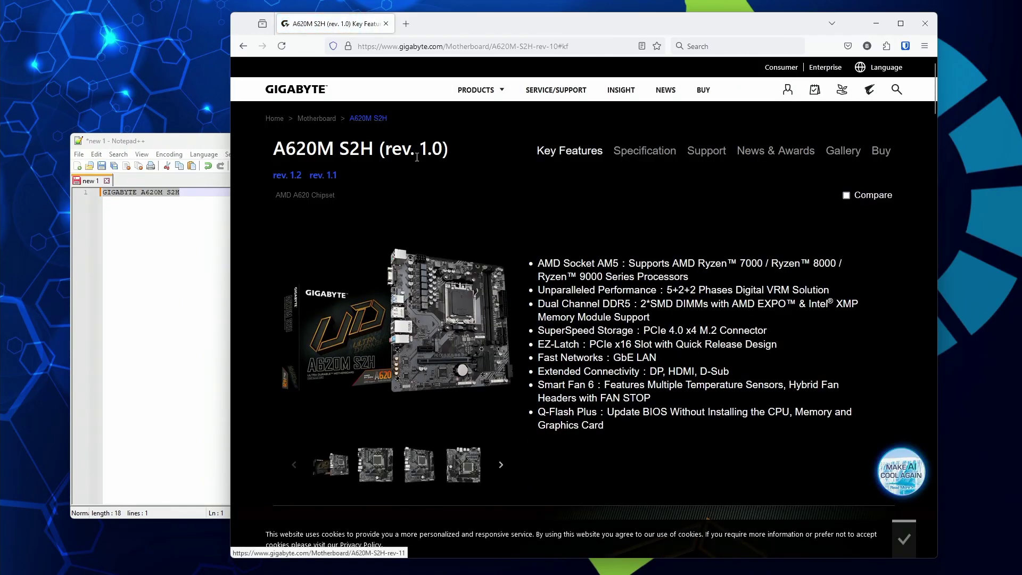
{"action": "left_click", "coordinate": [708, 153]}
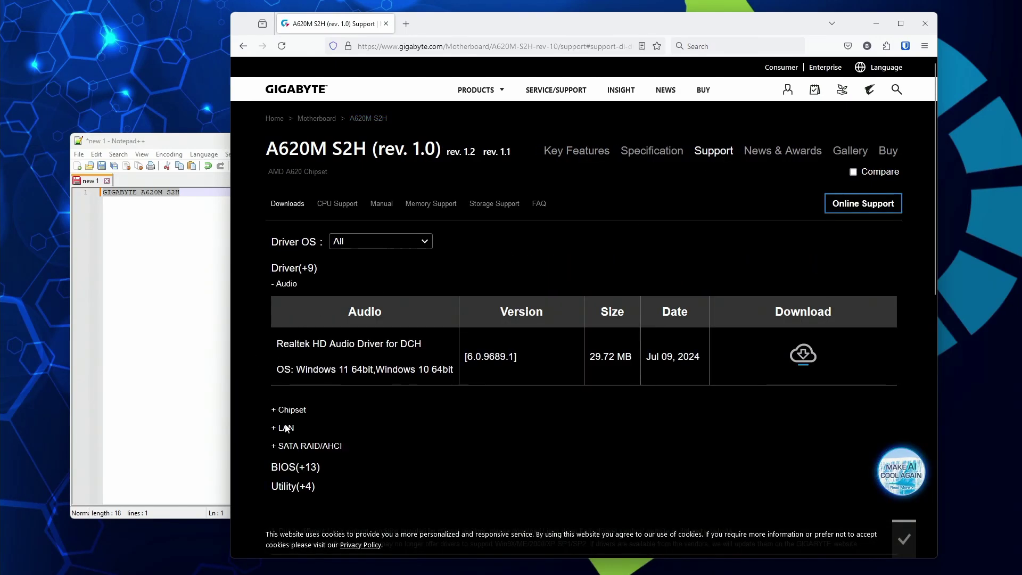
{"action": "left_click", "coordinate": [293, 467]}
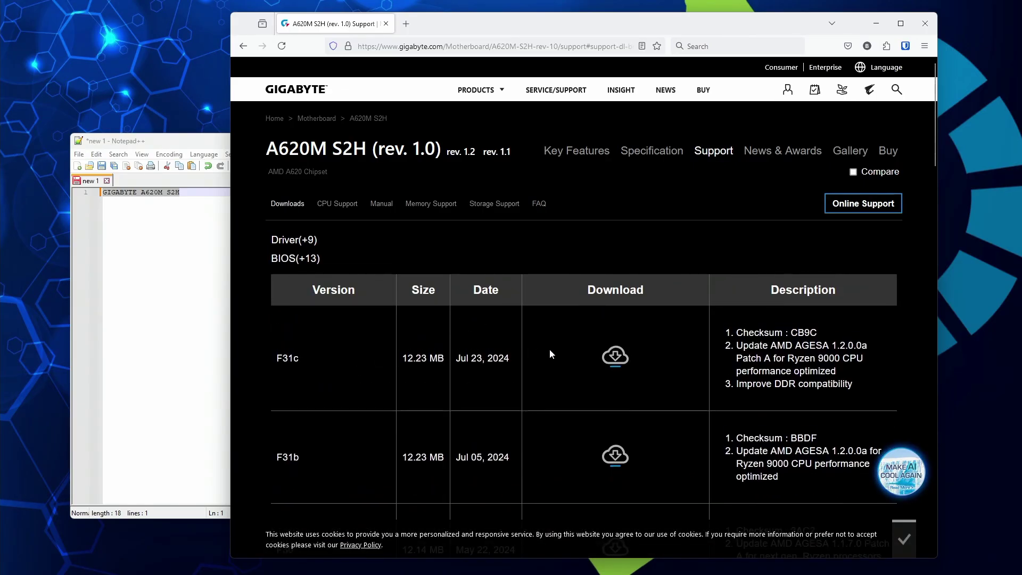
{"action": "left_click", "coordinate": [615, 356]}
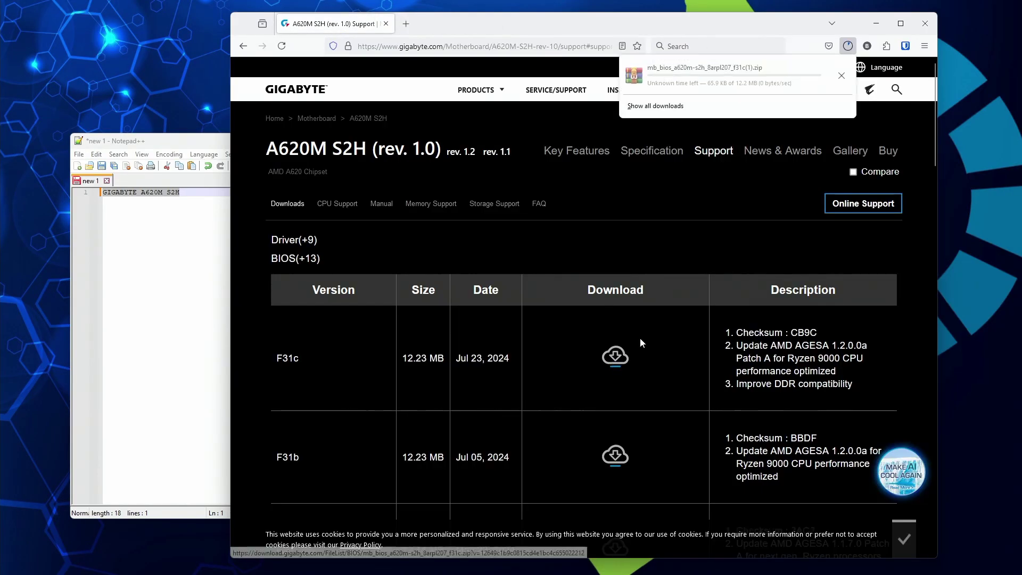
{"action": "left_click", "coordinate": [847, 72]}
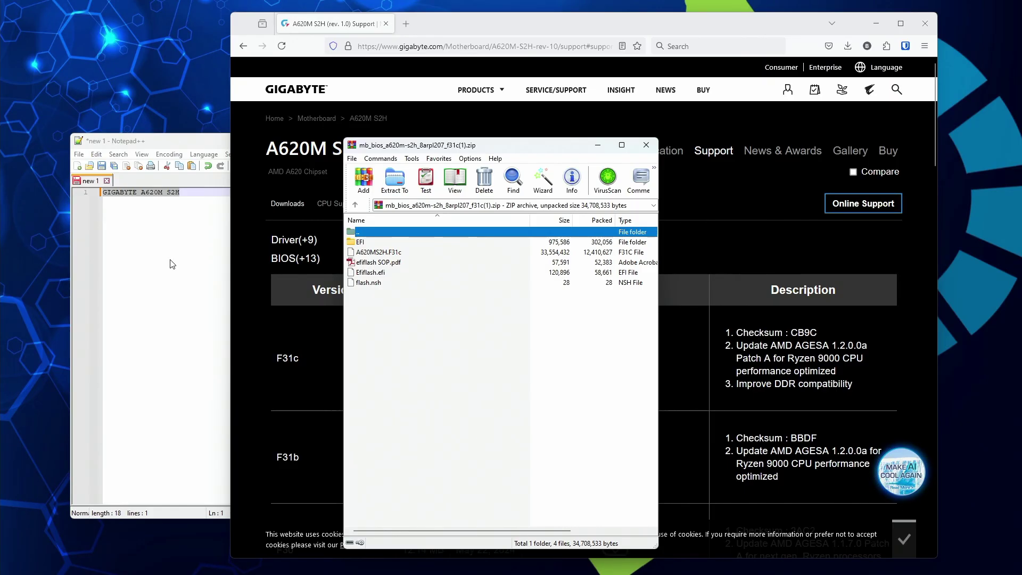
Select A620MS2H.F31c in the WinRAR archive and center the administrator Command Prompt window.
{"action": "left_click", "coordinate": [393, 253]}
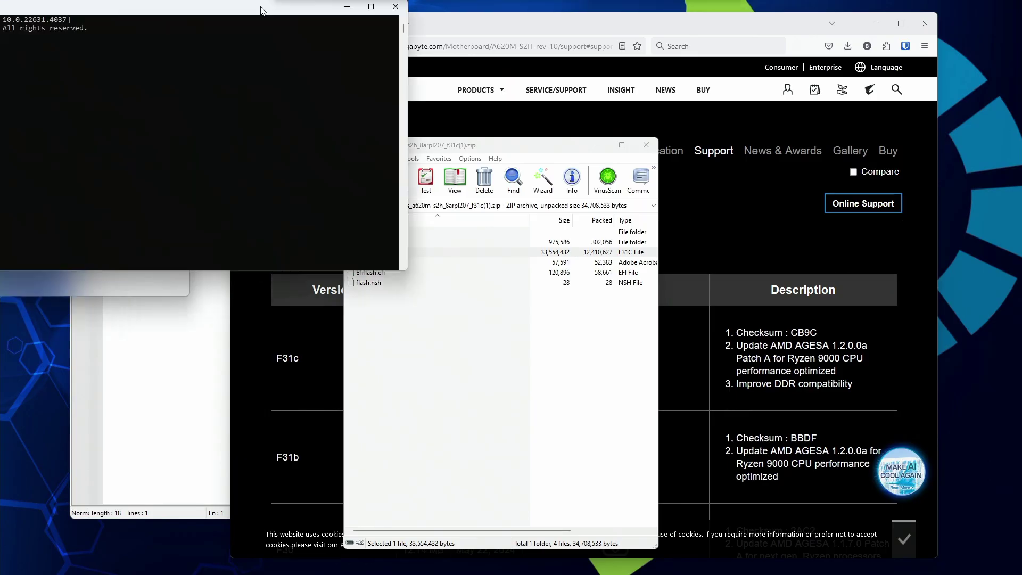
{"action": "left_click_drag", "start_coordinate": [266, 6], "coordinate": [538, 219]}
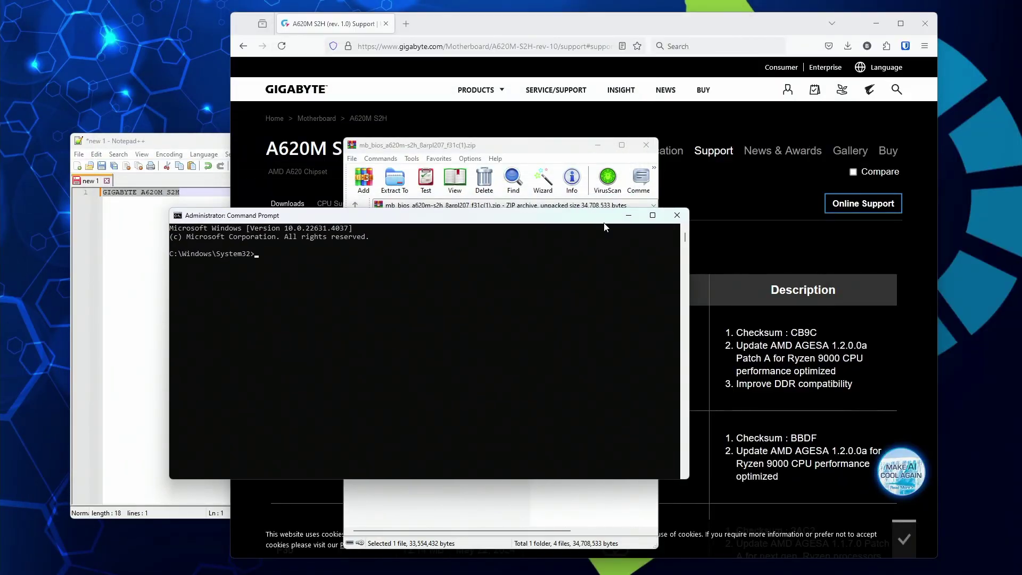
In DiskPart, list the disks, select Disk 1 and clean it.
{"action": "type", "text": "diskpart"}
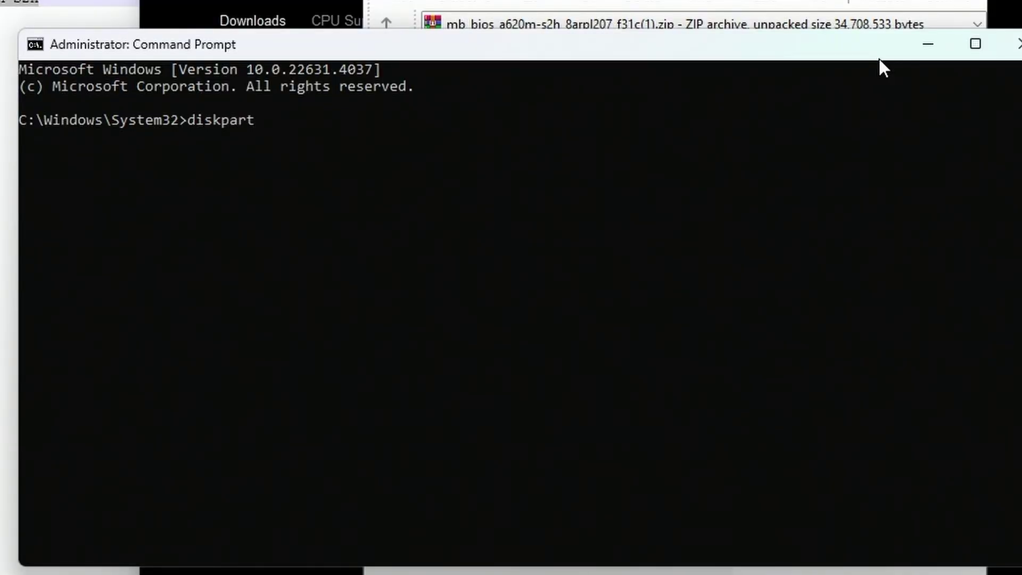
{"action": "key", "text": "Return"}
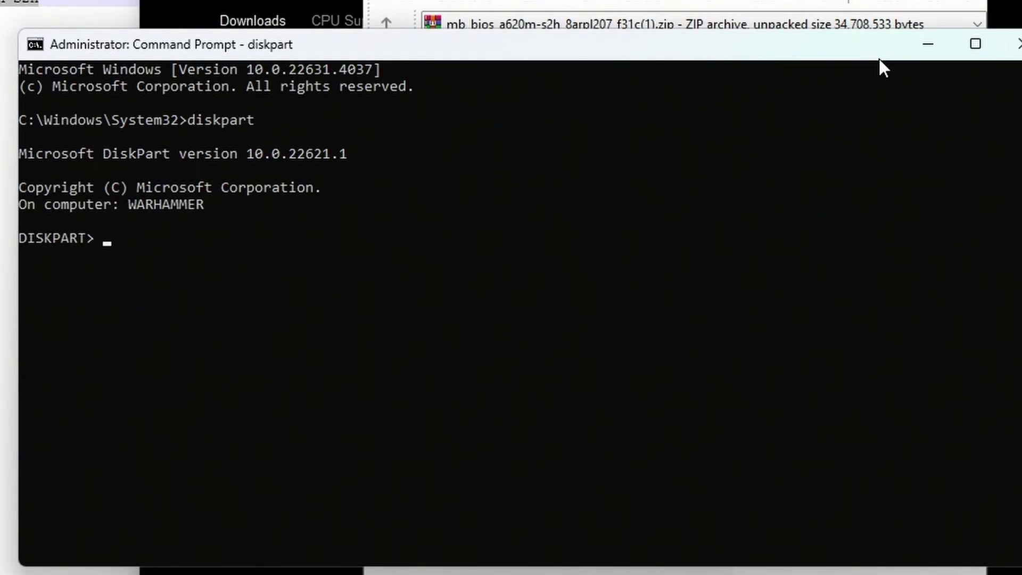
{"action": "type", "text": "list disk"}
{"action": "key", "text": "Return"}
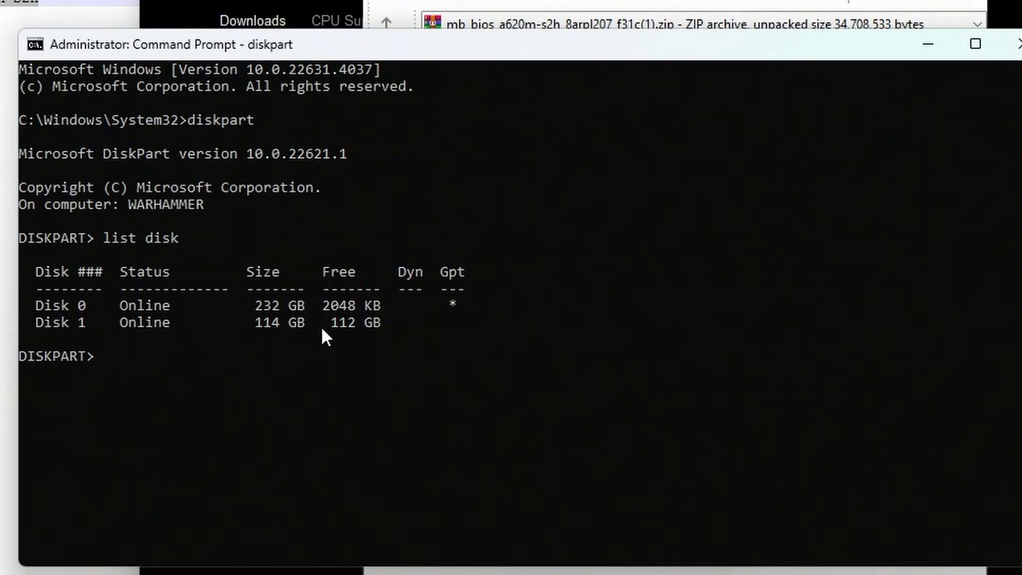
{"action": "type", "text": "select disk 1"}
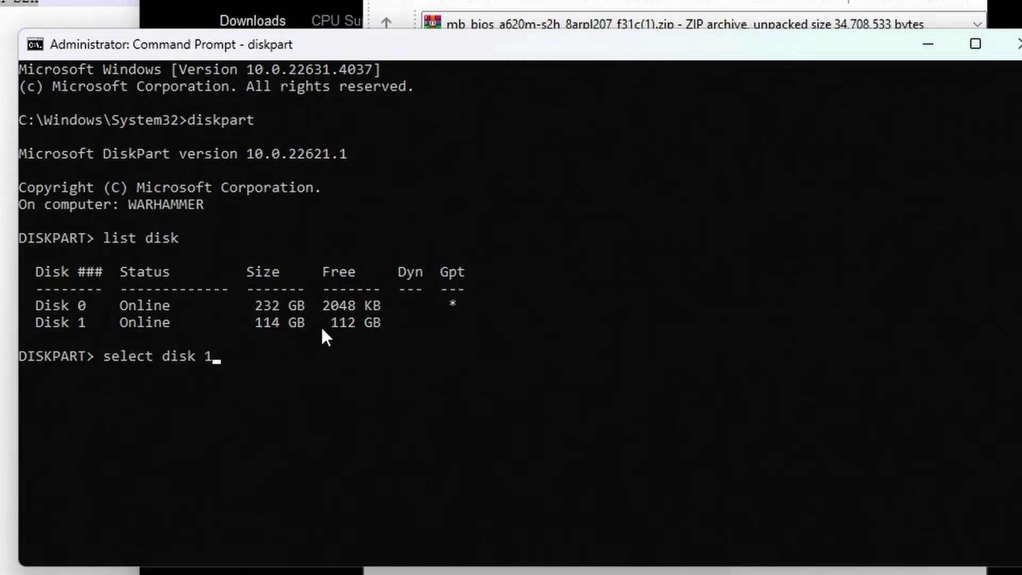
{"action": "key", "text": "Return"}
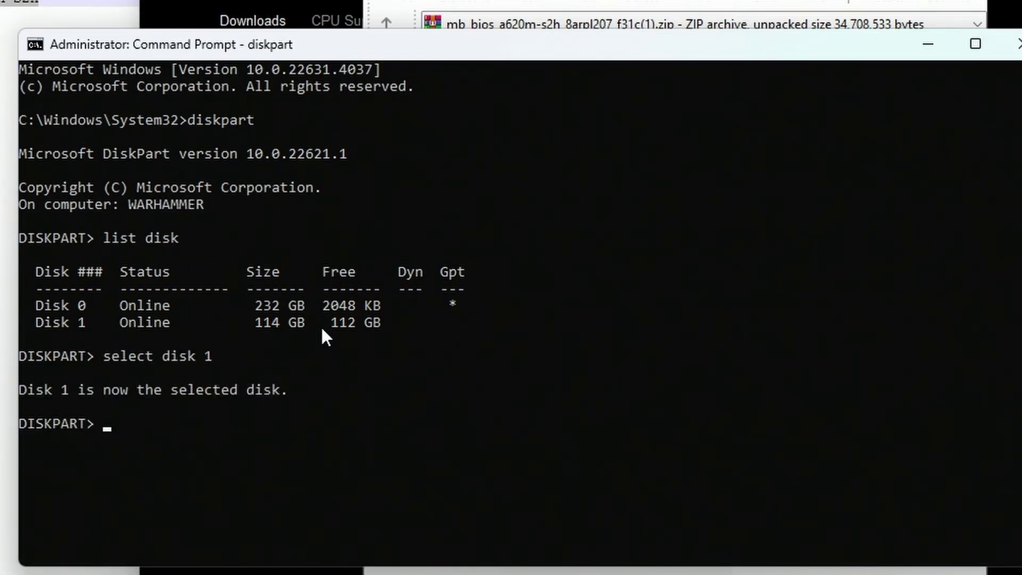
{"action": "type", "text": "clean"}
{"action": "key", "text": "Return"}
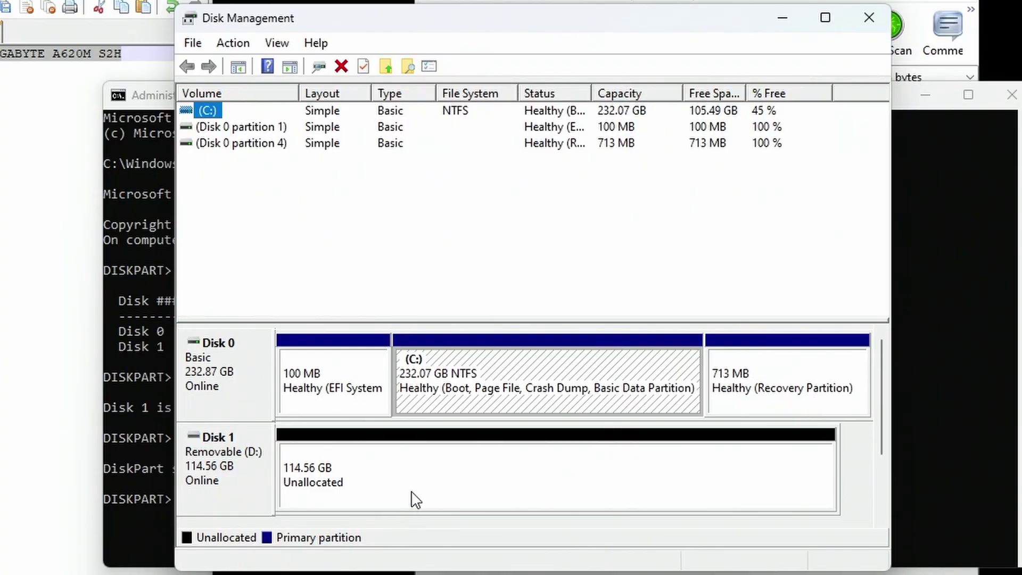
Start a new simple volume in Disk 1's unallocated space, sized 2000 MB with drive letter E.
{"action": "left_click", "coordinate": [415, 499]}
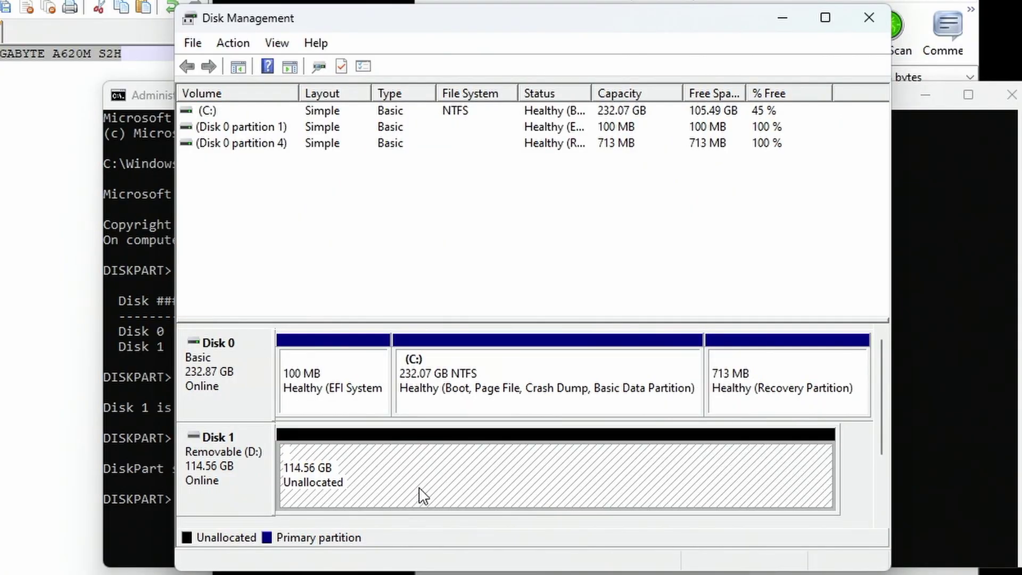
{"action": "right_click", "coordinate": [486, 471]}
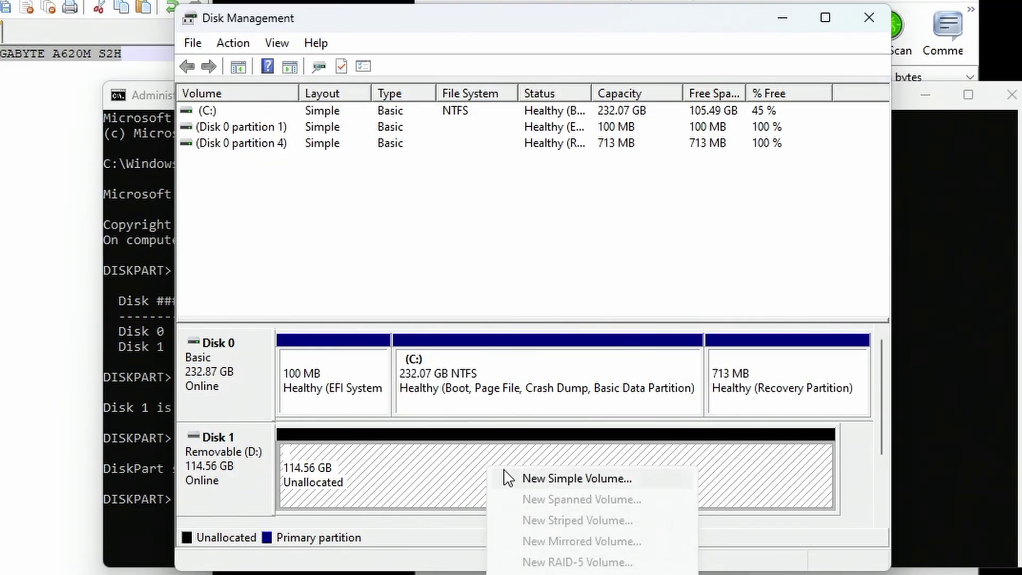
{"action": "left_click", "coordinate": [536, 479]}
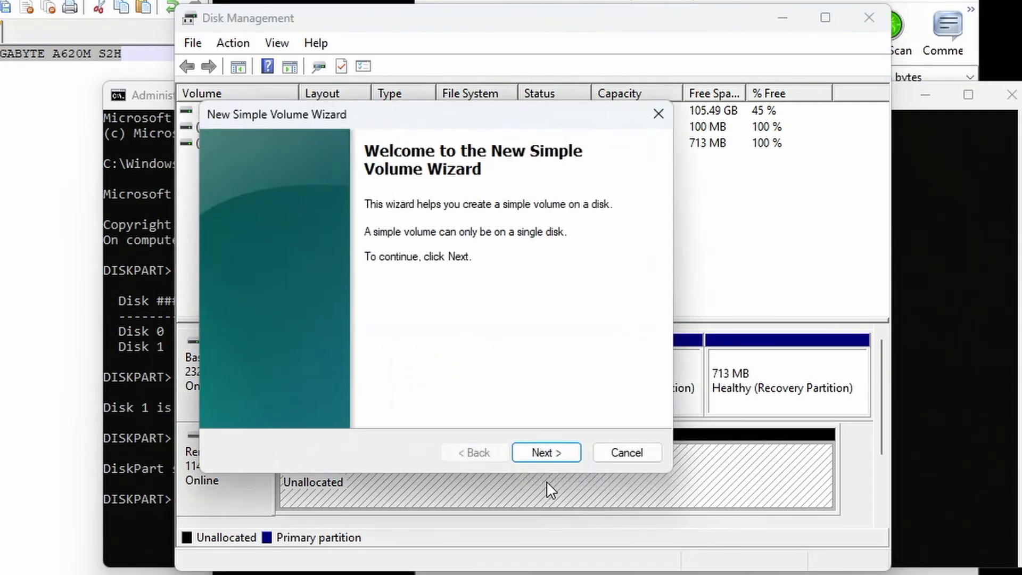
{"action": "left_click", "coordinate": [566, 452]}
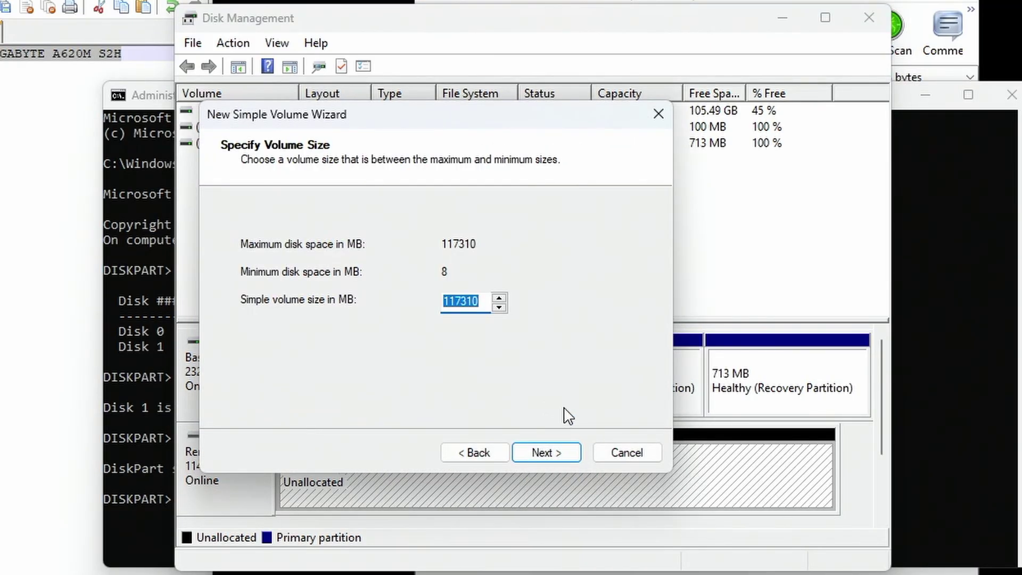
{"action": "type", "text": "2000"}
{"action": "left_click", "coordinate": [545, 452]}
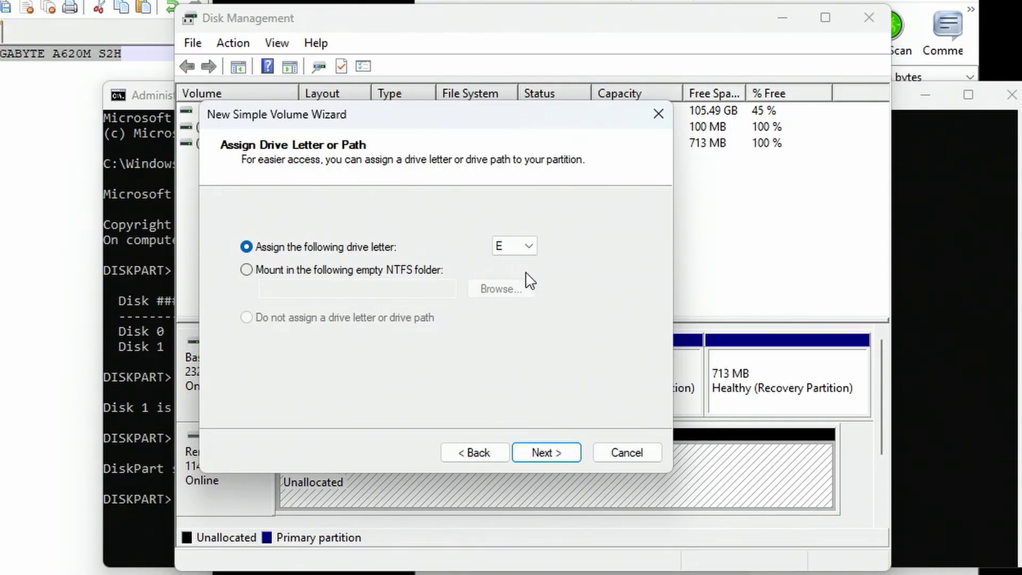
{"action": "left_click", "coordinate": [550, 454]}
Format the volume as FAT32 with label b1 and finish the wizard.
{"action": "left_click", "coordinate": [439, 290]}
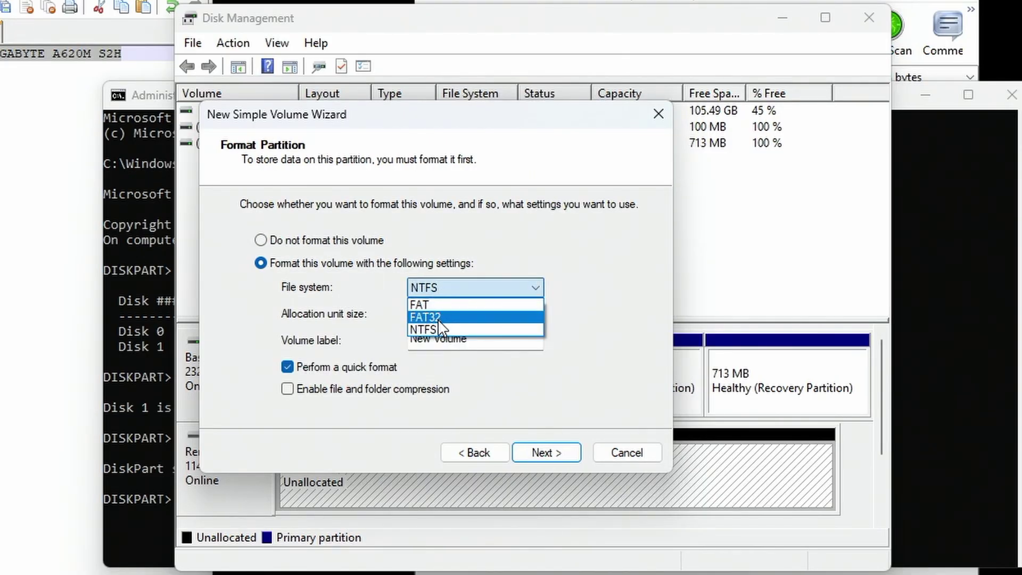
{"action": "left_click", "coordinate": [440, 318]}
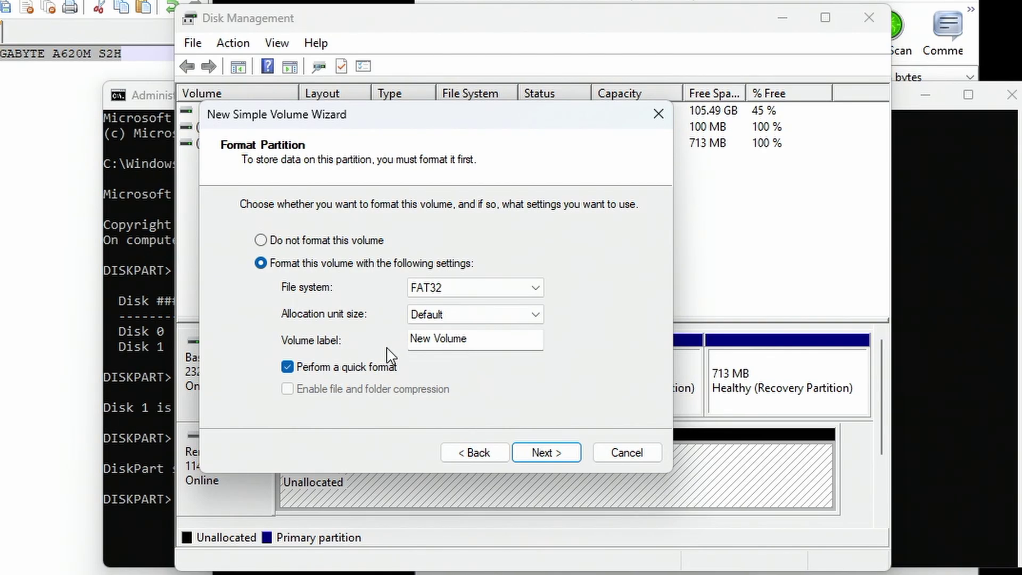
{"action": "left_click_drag", "start_coordinate": [470, 340], "coordinate": [367, 336]}
{"action": "type", "text": "b1"}
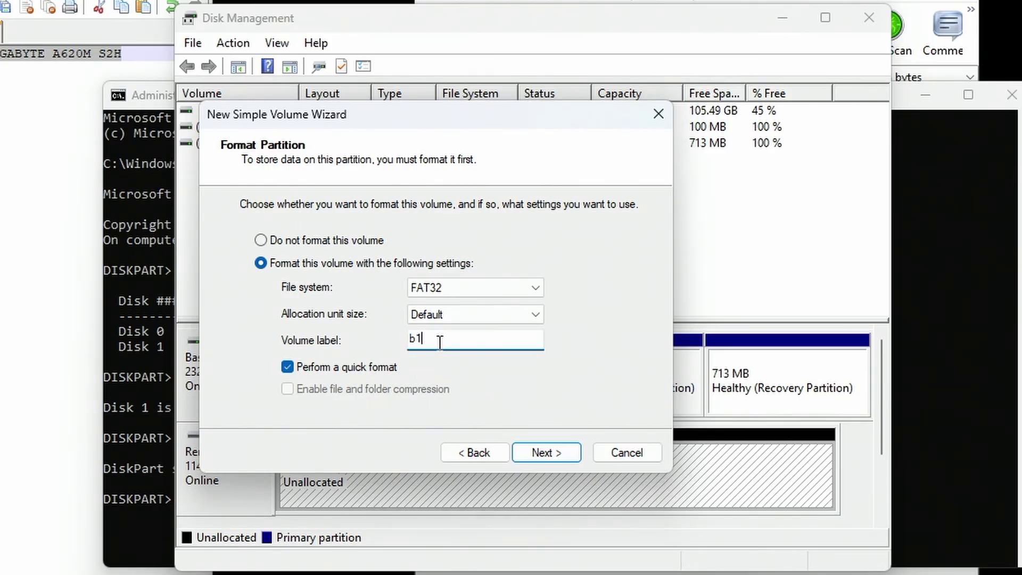
{"action": "left_click", "coordinate": [548, 455]}
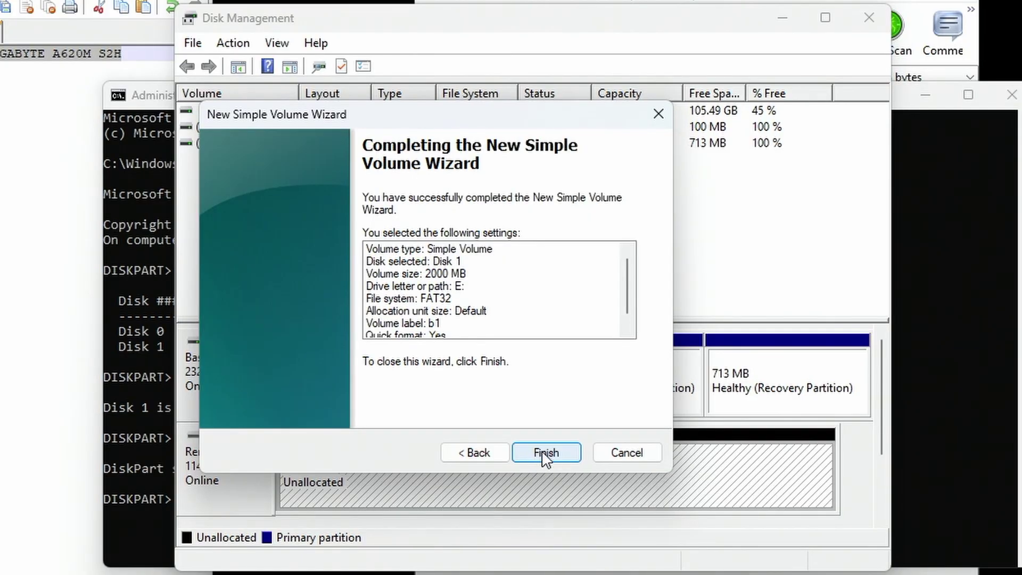
{"action": "left_click", "coordinate": [546, 453]}
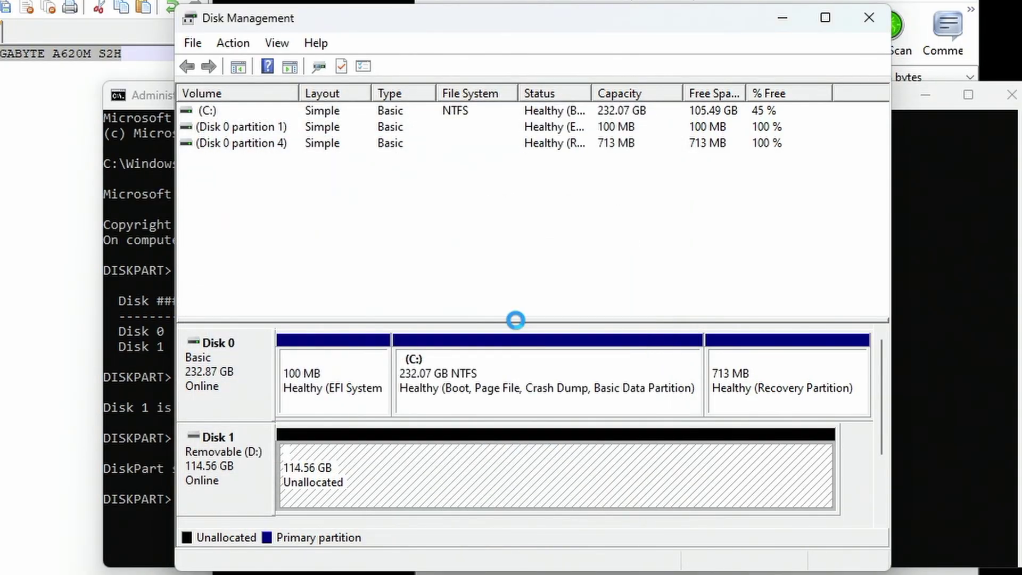
{"action": "left_click", "coordinate": [511, 393]}
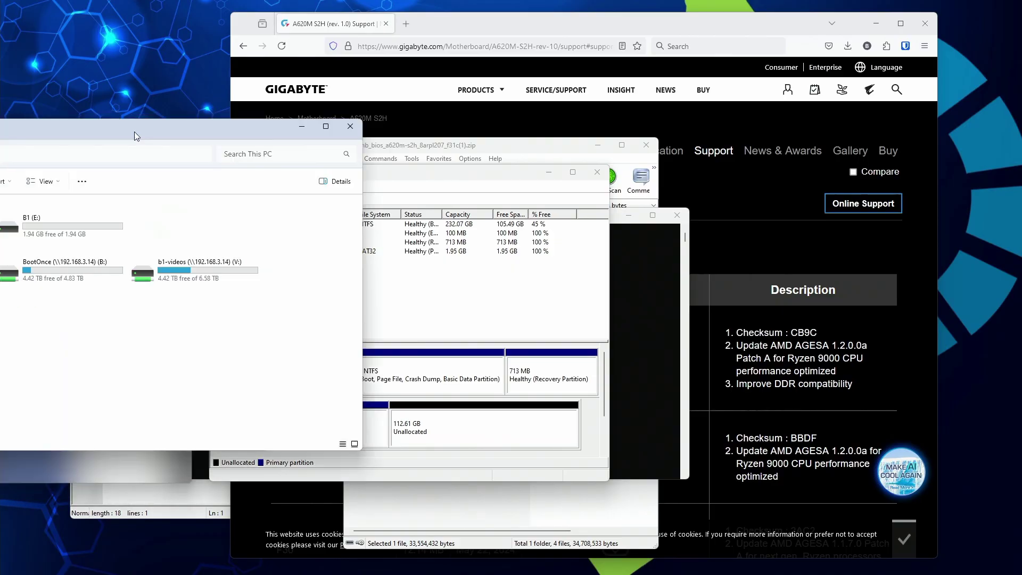
Open the B1 (E:) drive and drag A620MS2H.F31c from the WinRAR archive into it.
{"action": "left_click_drag", "start_coordinate": [134, 131], "coordinate": [551, 158]}
{"action": "left_click", "coordinate": [467, 247]}
{"action": "double_click", "coordinate": [468, 249]}
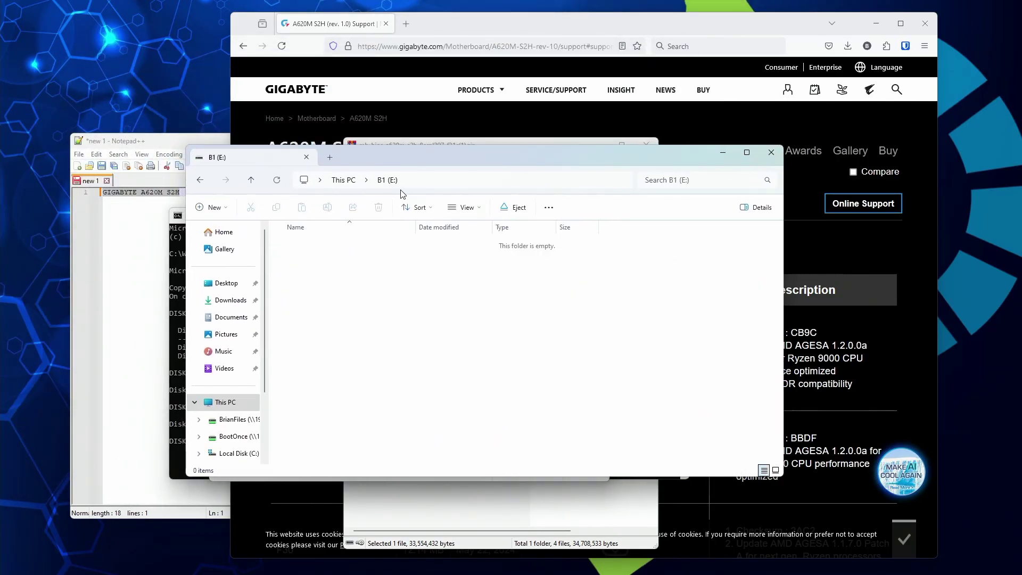
{"action": "left_click_drag", "start_coordinate": [408, 165], "coordinate": [352, 186]}
{"action": "left_click_drag", "start_coordinate": [406, 148], "coordinate": [561, 142]}
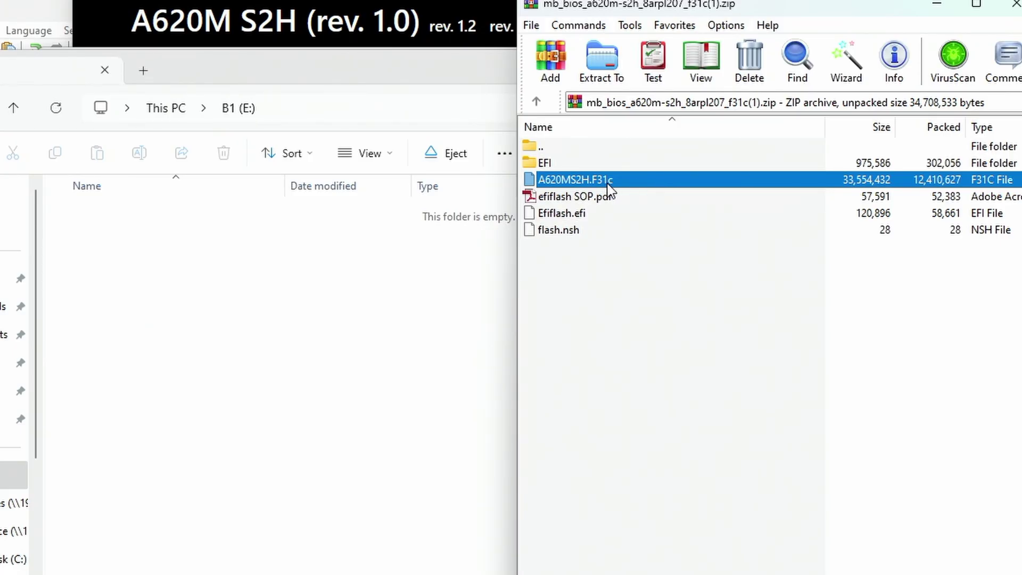
{"action": "left_click_drag", "start_coordinate": [583, 183], "coordinate": [278, 289]}
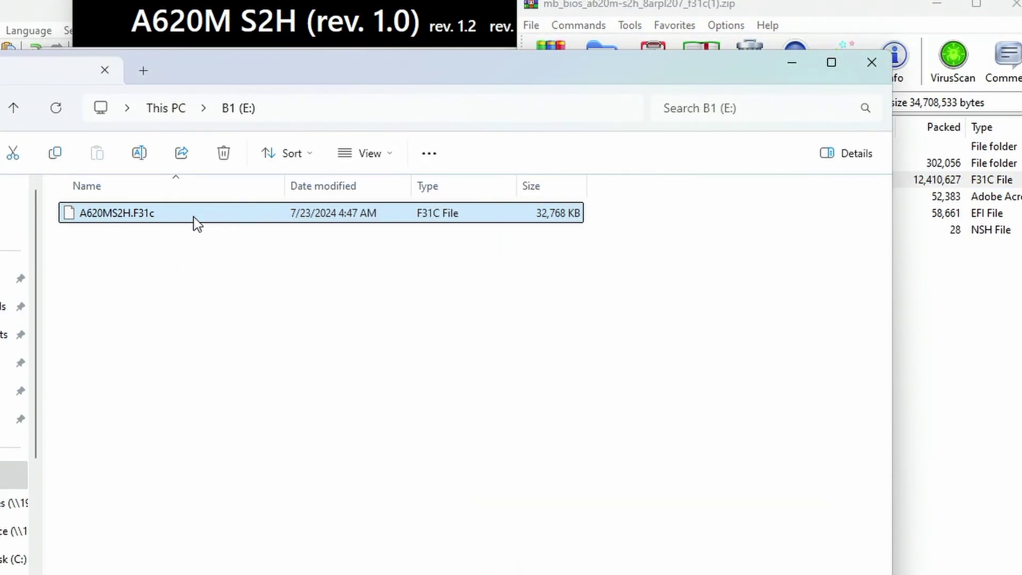
{"action": "mouse_move", "coordinate": [125, 220]}
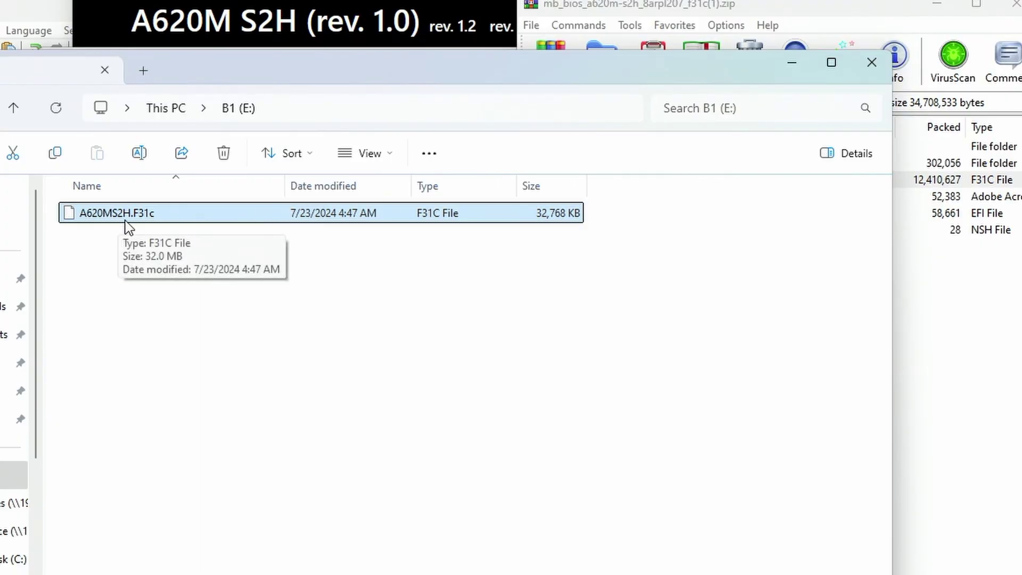
Rename A620MS2H.F31c on B1 (E:) to GIGABYTE.bin, accepting the extension change warning.
{"action": "left_click", "coordinate": [126, 220]}
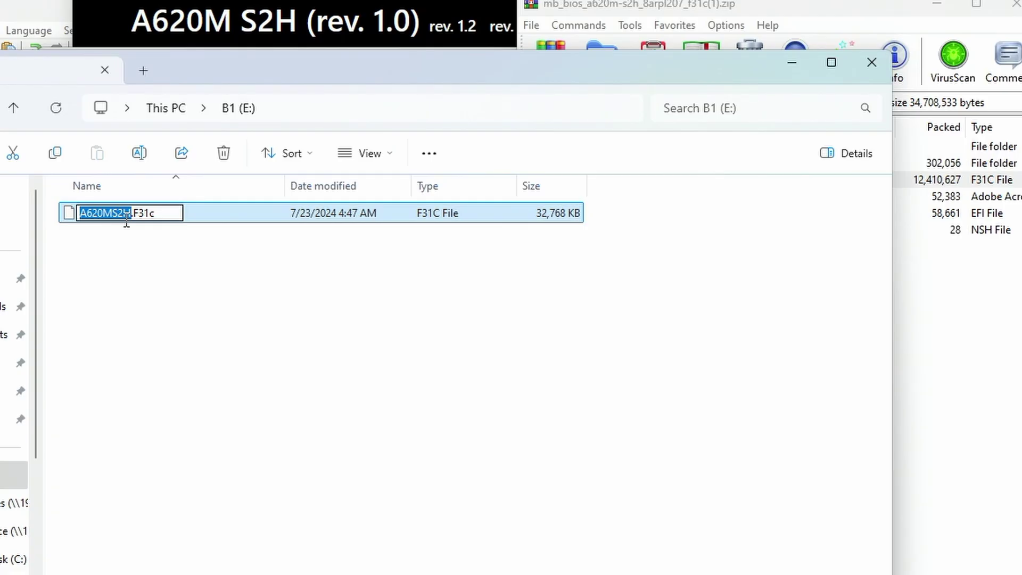
{"action": "key", "text": "Home"}
{"action": "key", "text": "shift+Right"}
{"action": "key", "text": "shift+Right"}
{"action": "key", "text": "shift+Right"}
{"action": "key", "text": "shift+Right"}
{"action": "key", "text": "shift+Right"}
{"action": "key", "text": "shift+Right"}
{"action": "key", "text": "shift+Right"}
{"action": "key", "text": "shift+Right"}
{"action": "key", "text": "shift+Right"}
{"action": "key", "text": "shift+Right"}
{"action": "key", "text": "shift+Right"}
{"action": "key", "text": "shift+Right"}
{"action": "type", "text": "GIGAB"}
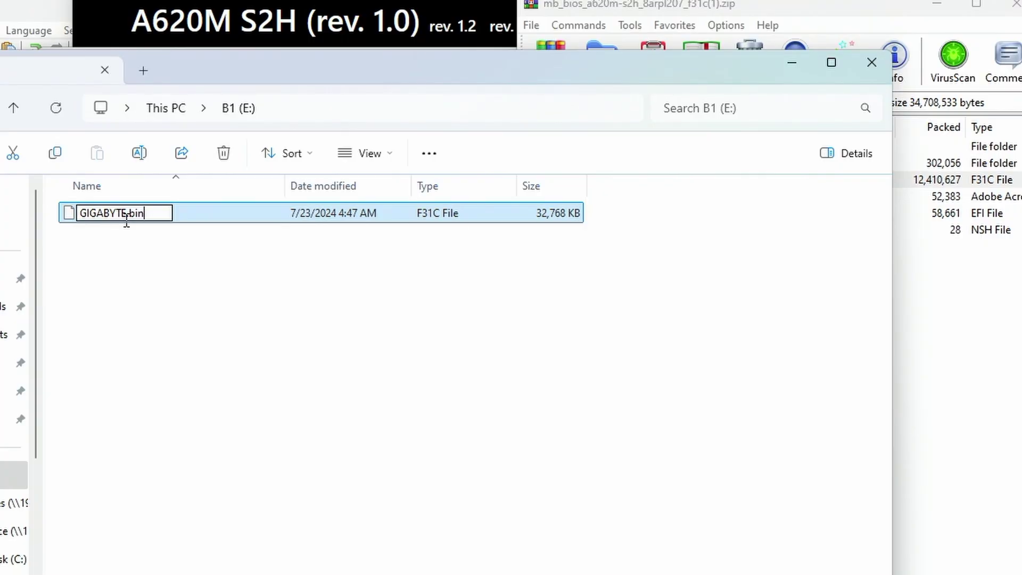
{"action": "key", "text": "Return"}
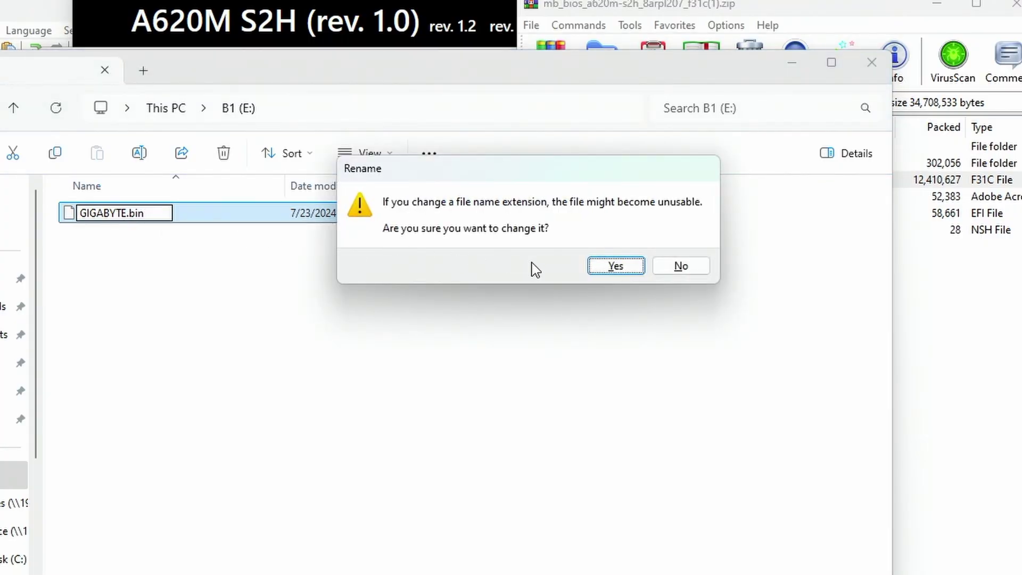
{"action": "left_click", "coordinate": [589, 270]}
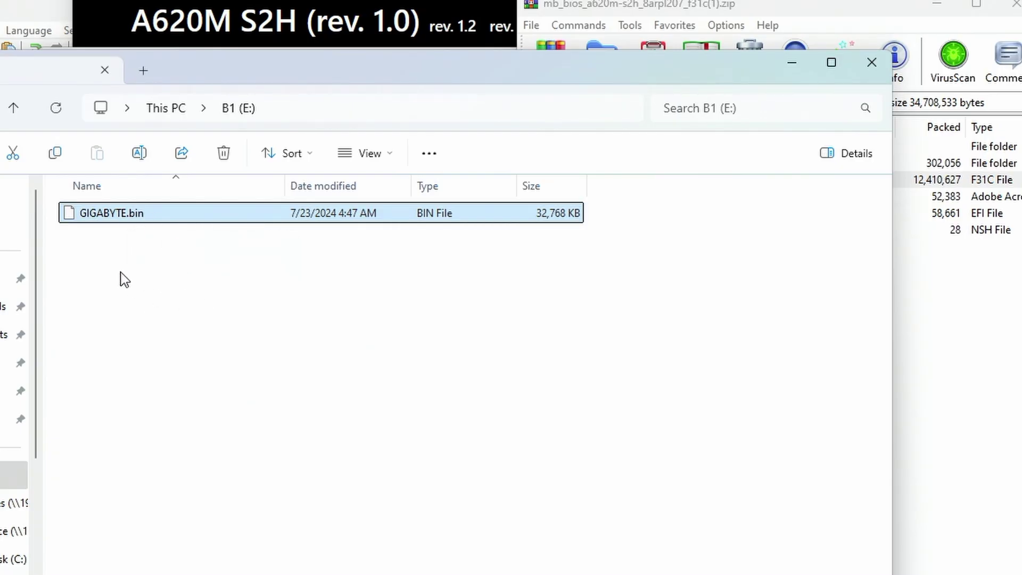
{"action": "left_click", "coordinate": [250, 351]}
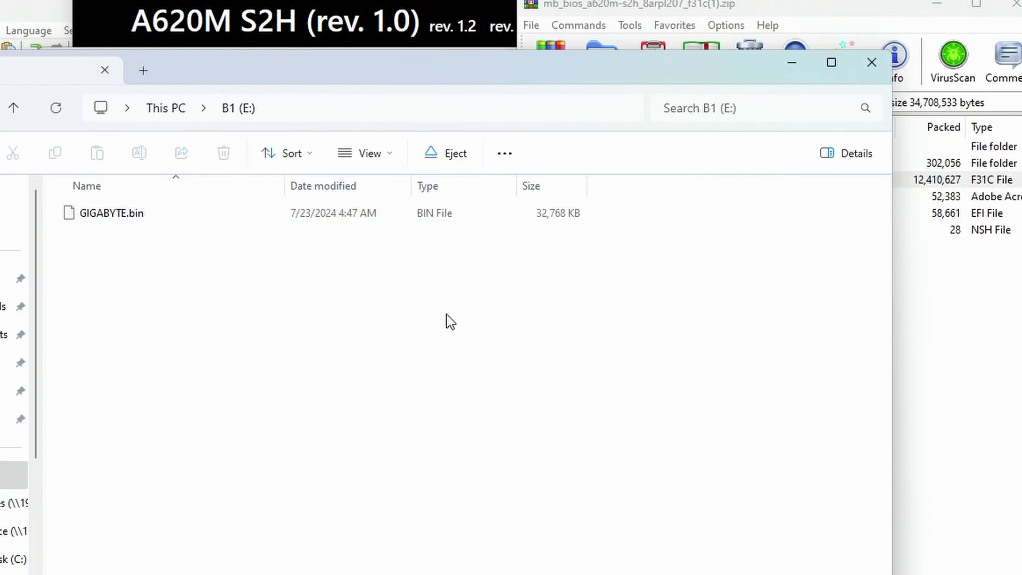
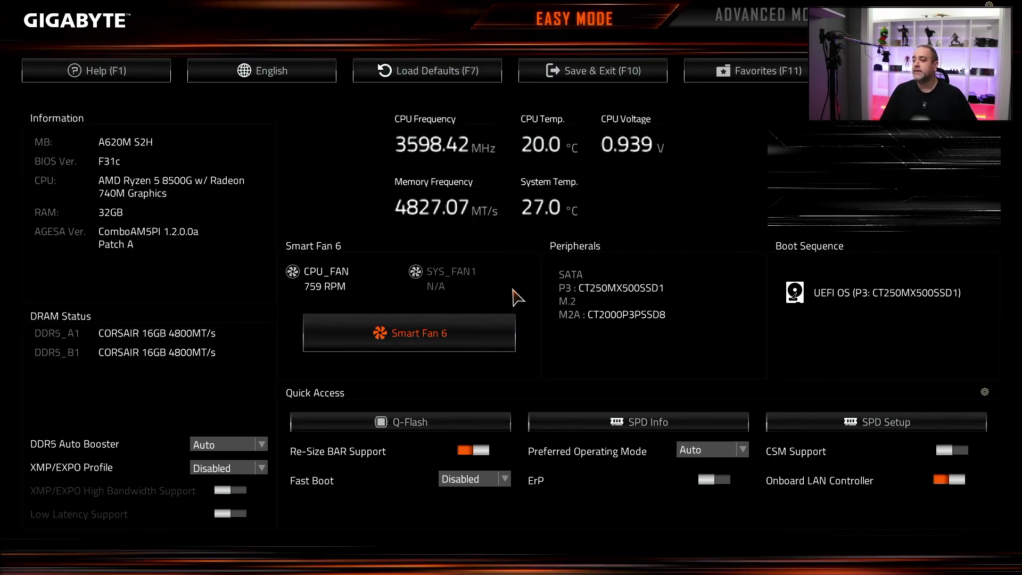
Change the XMP/EXPO Profile from Disabled to XMP 1.
{"action": "key", "text": "Left"}
{"action": "key", "text": "Return"}
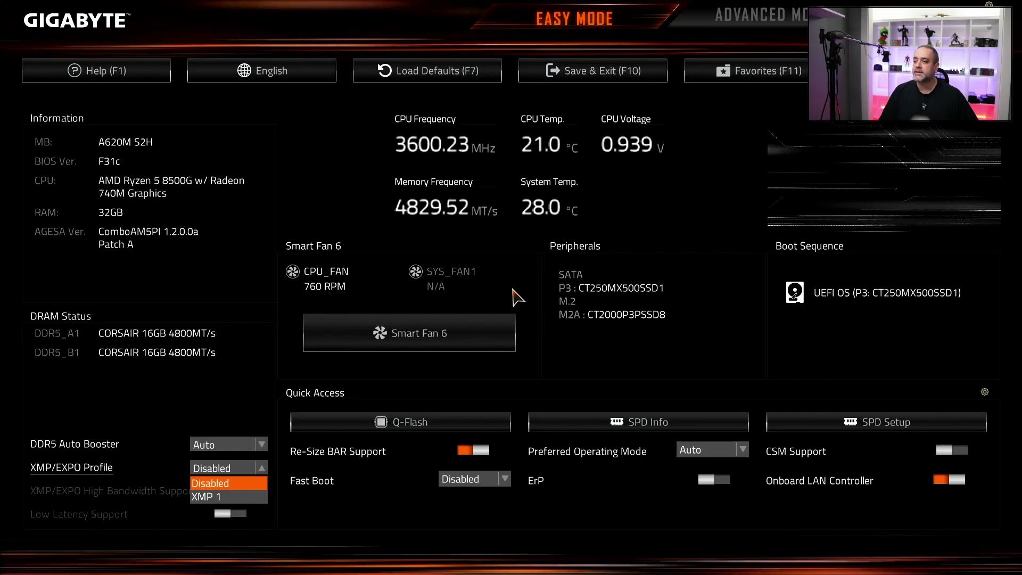
{"action": "key", "text": "Down"}
{"action": "key", "text": "Return"}
Choose Save & Exit (F10) to bring up the confirmation listing the XMP 1 change.
{"action": "key", "text": "Down"}
{"action": "key", "text": "Up"}
{"action": "key", "text": "Up"}
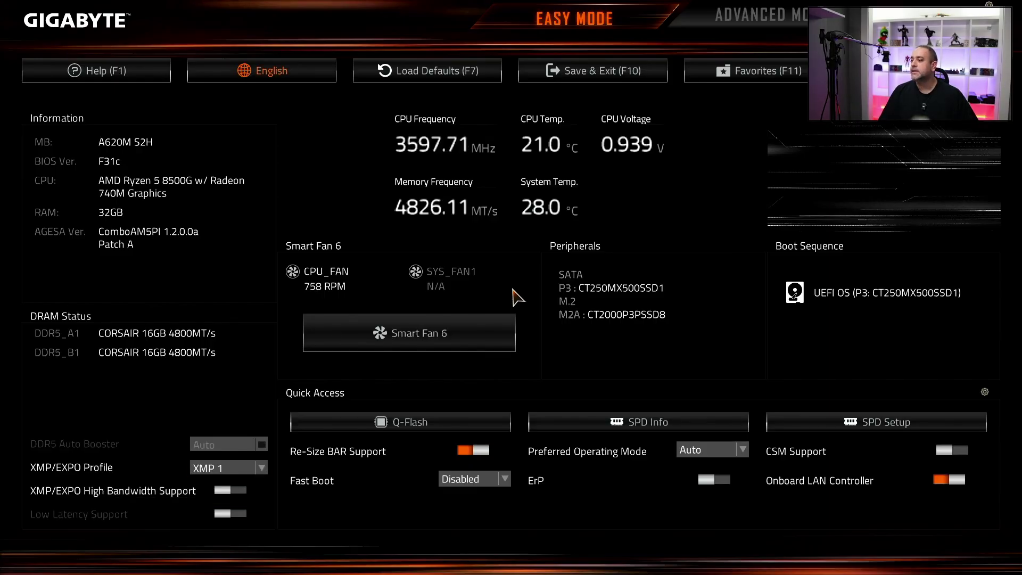
{"action": "key", "text": "Right"}
{"action": "key", "text": "Right"}
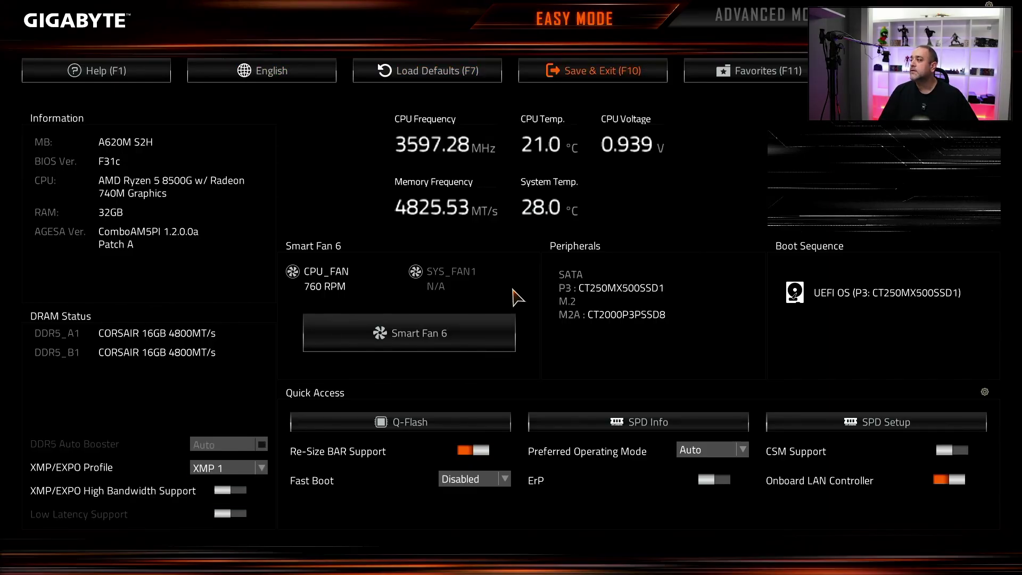
{"action": "key", "text": "Right"}
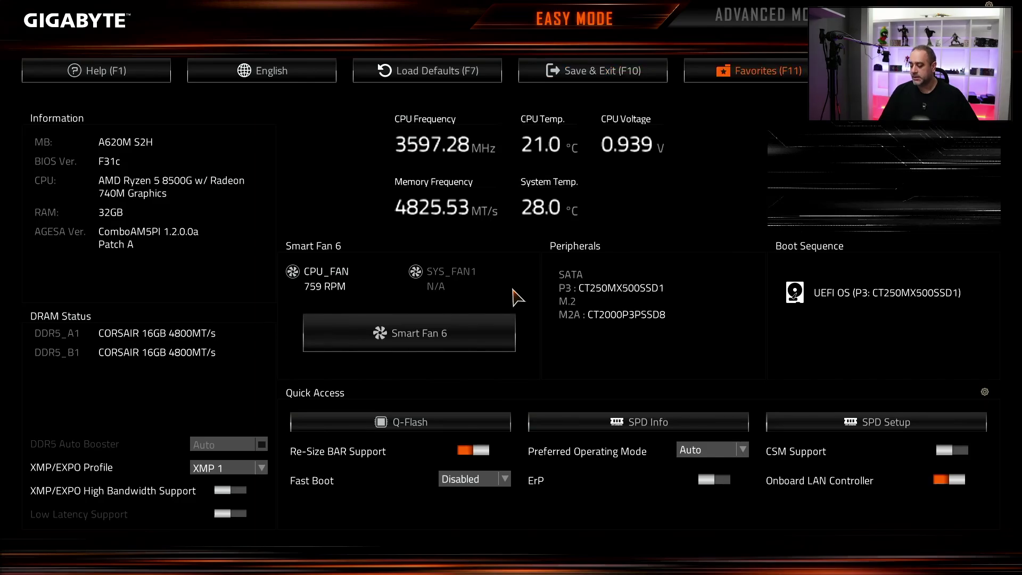
{"action": "key", "text": "Left"}
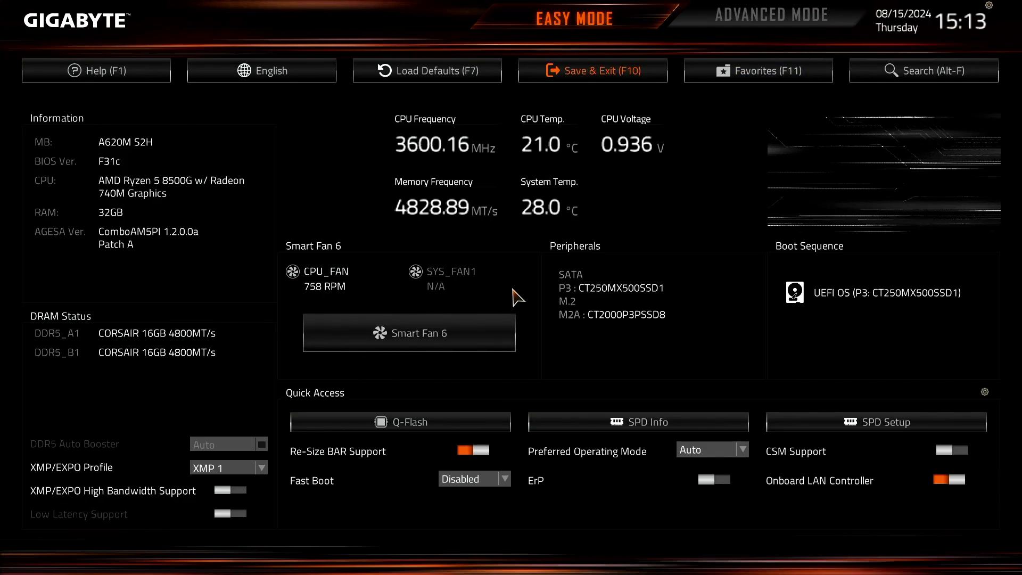
{"action": "key", "text": "Return"}
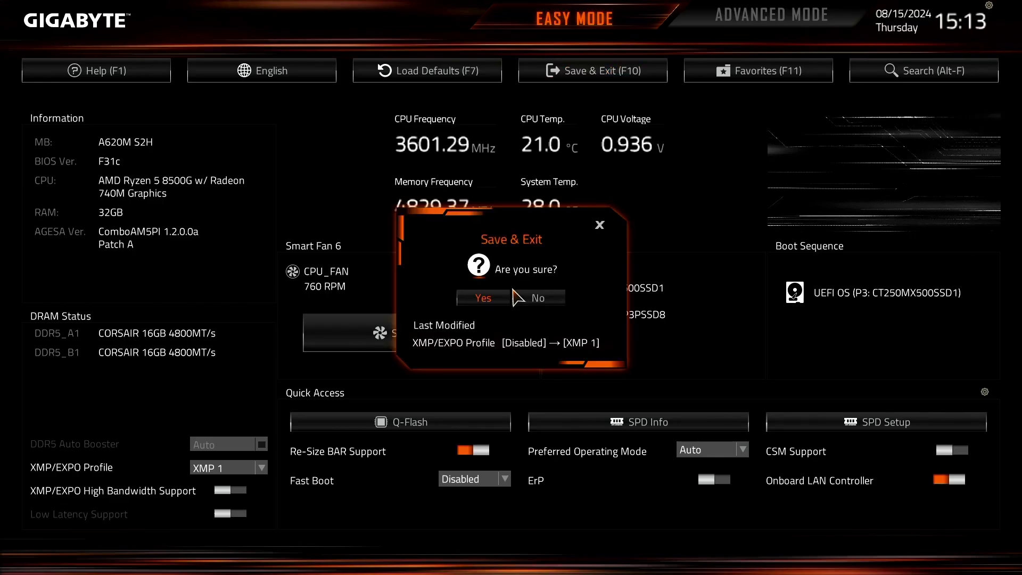